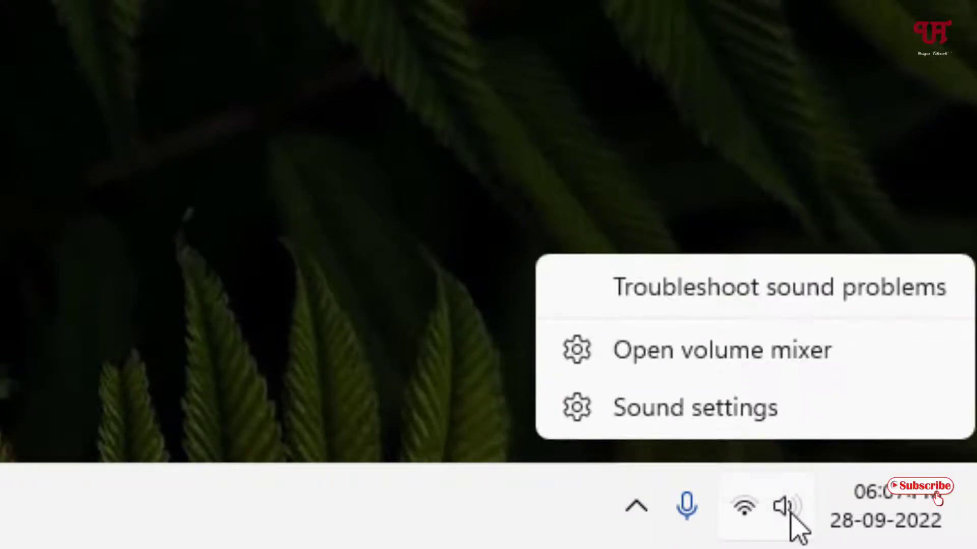
Open the Sound settings page and scroll down to its Advanced section
{"action": "left_click", "coordinate": [752, 426]}
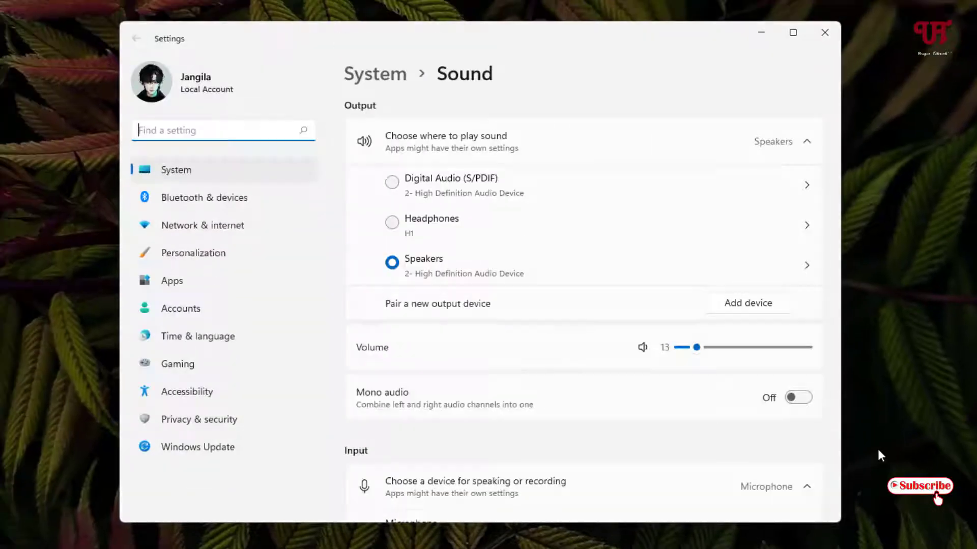
{"action": "scroll", "coordinate": [799, 272], "scroll_direction": "down", "scroll_amount": 8}
{"action": "scroll", "coordinate": [799, 274], "scroll_direction": "down", "scroll_amount": 2}
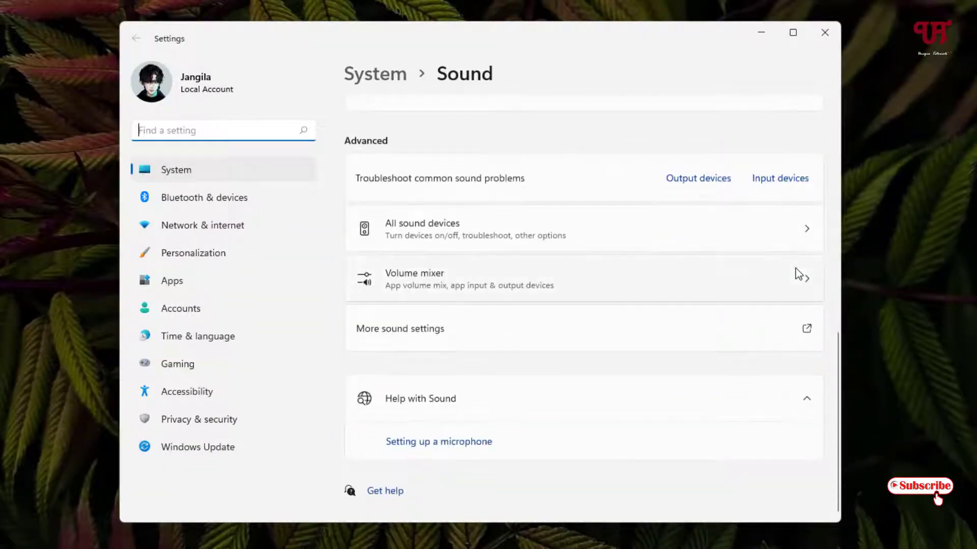
Enable enhancements and turn on Loudness Equalization in the Speakers properties, then apply
{"action": "left_click", "coordinate": [402, 340]}
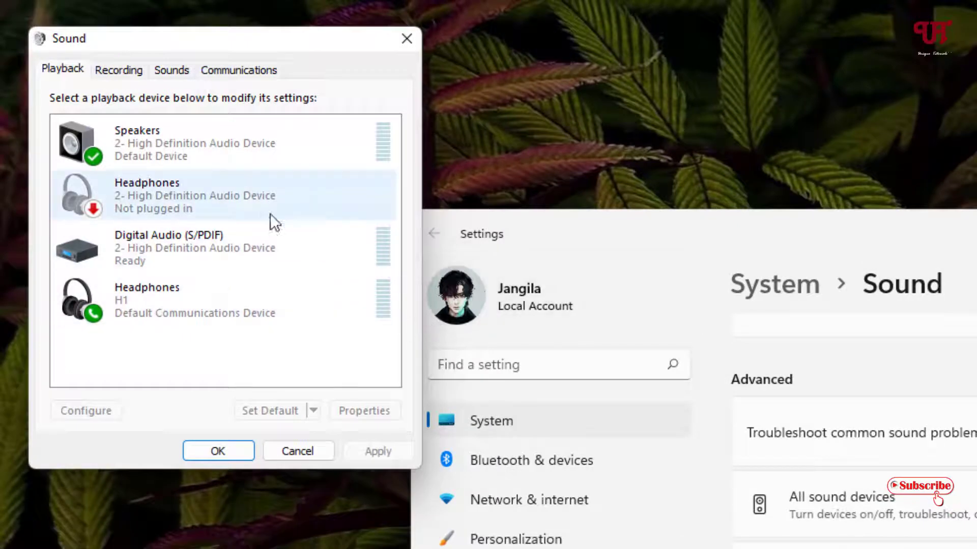
{"action": "right_click", "coordinate": [170, 142]}
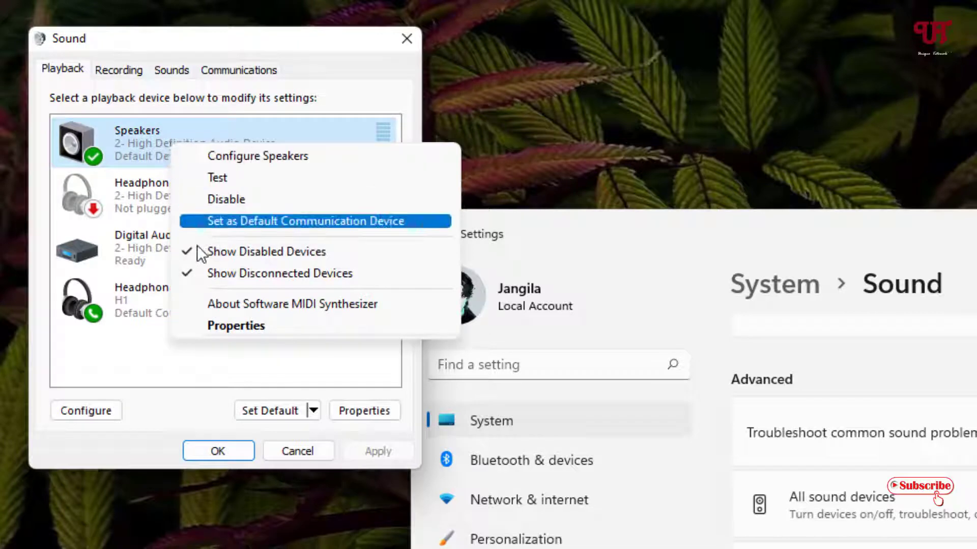
{"action": "left_click", "coordinate": [237, 327]}
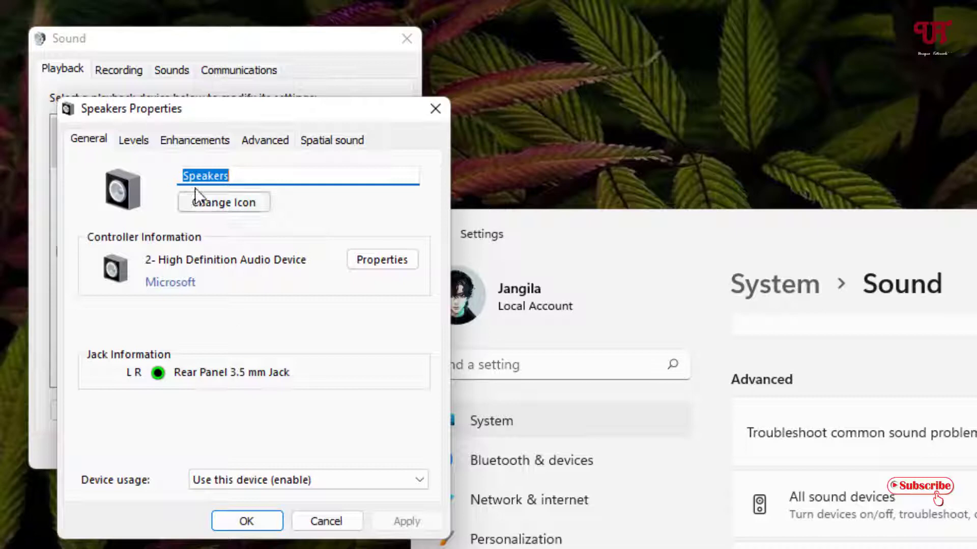
{"action": "left_click", "coordinate": [192, 144]}
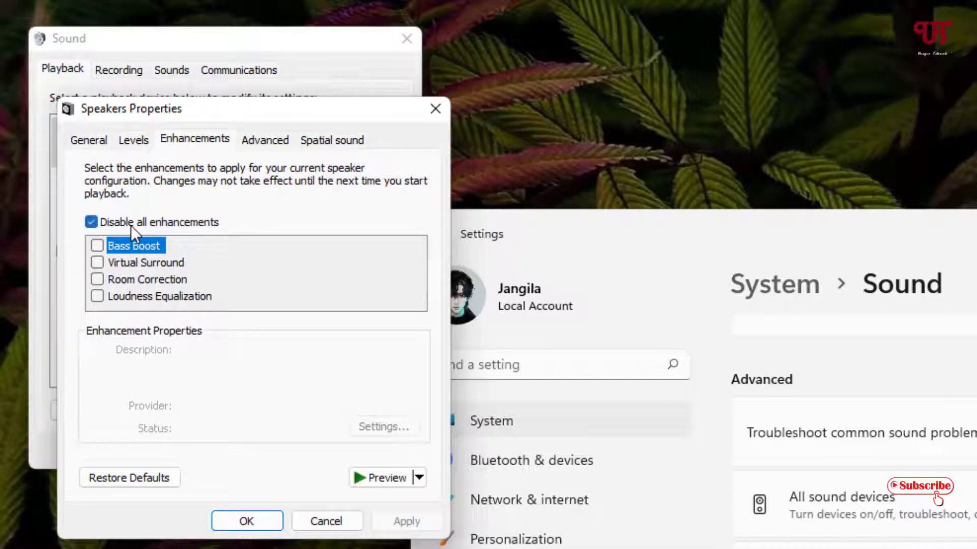
{"action": "left_click", "coordinate": [92, 222]}
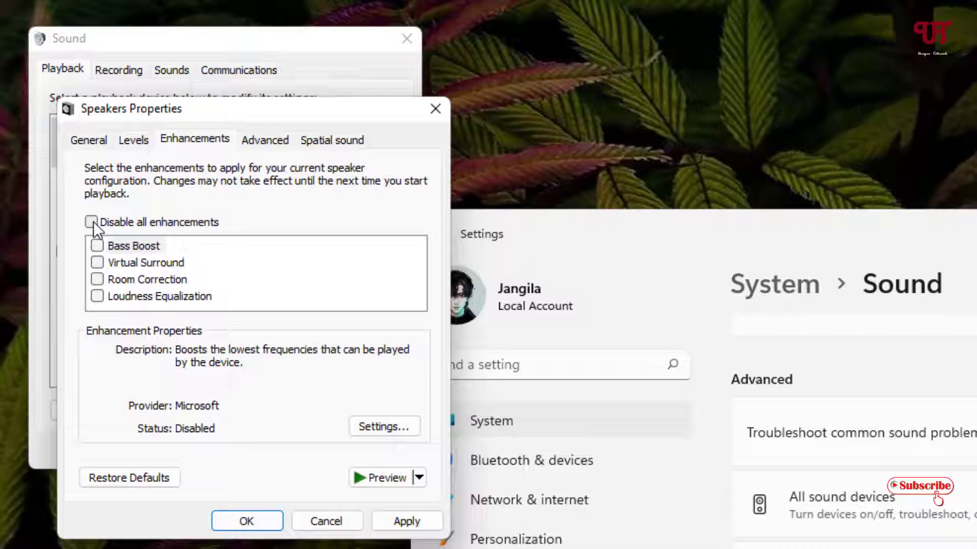
{"action": "left_click", "coordinate": [97, 297]}
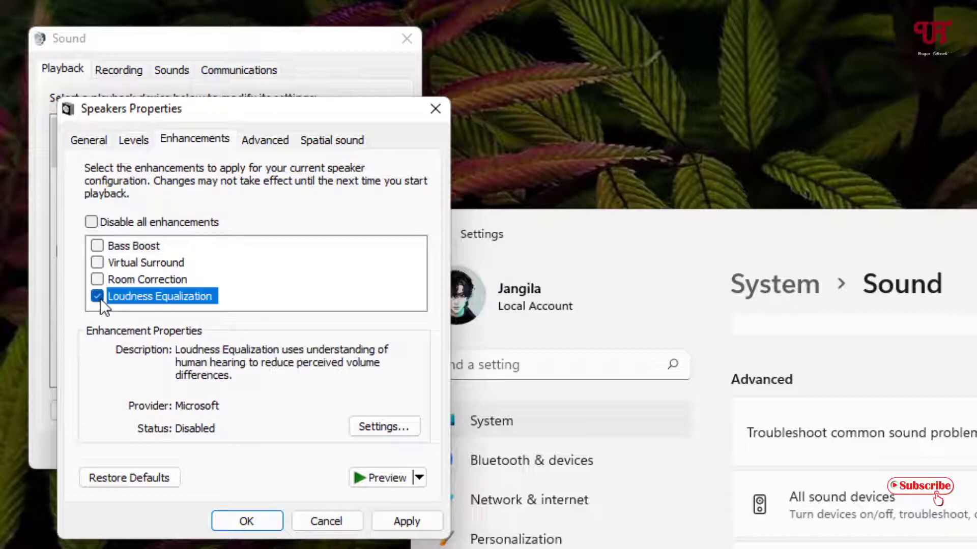
{"action": "left_click", "coordinate": [407, 522]}
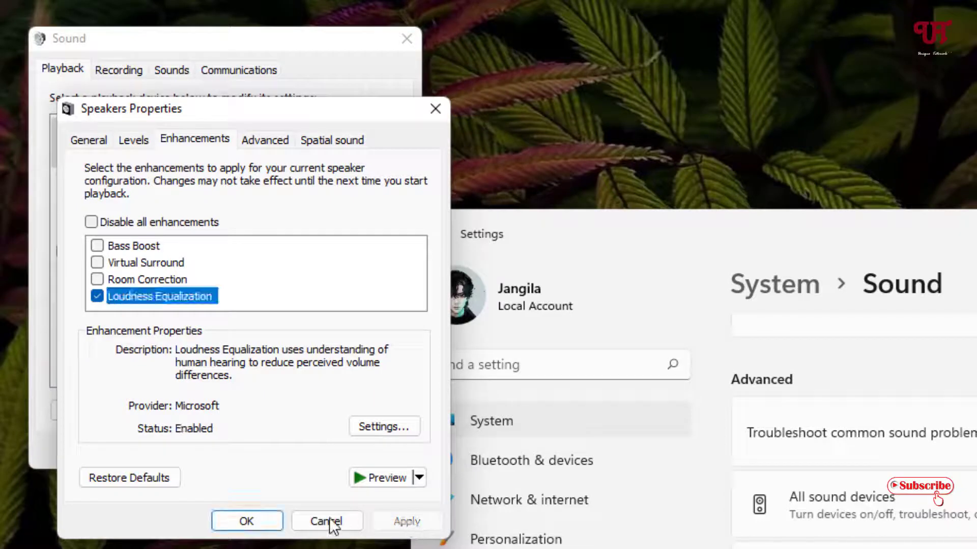
{"action": "left_click", "coordinate": [248, 521]}
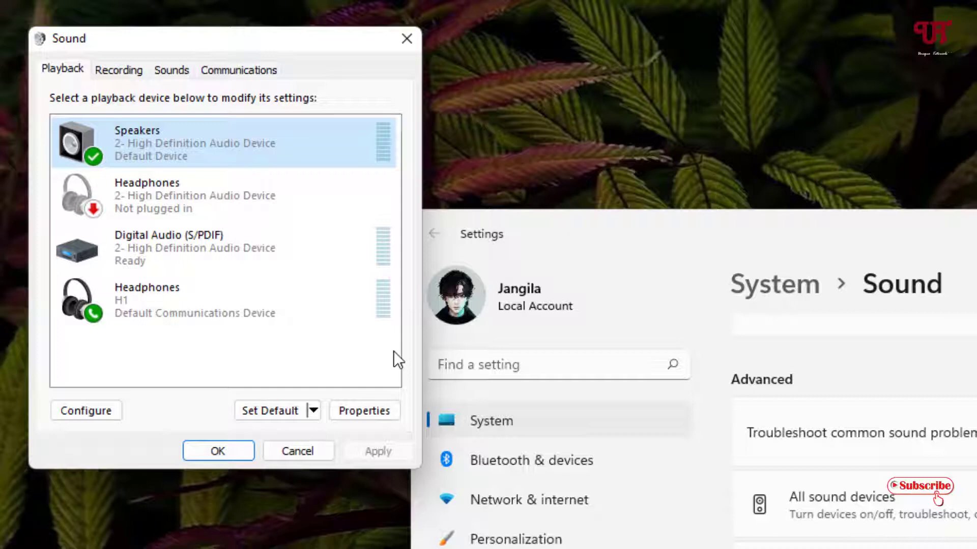
Uncheck Loudness Equalization and tick Disable all enhancements for the Speakers, then apply
{"action": "right_click", "coordinate": [180, 141]}
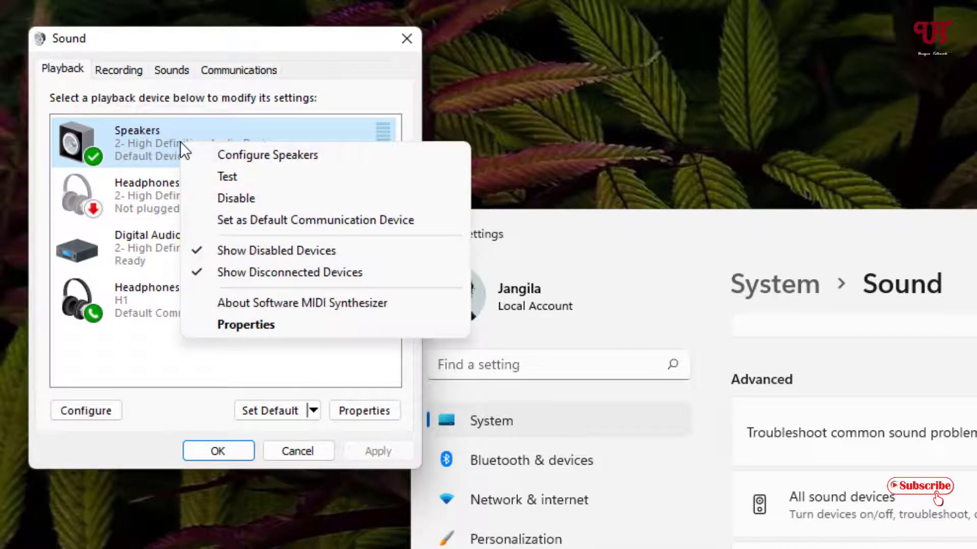
{"action": "left_click", "coordinate": [261, 328]}
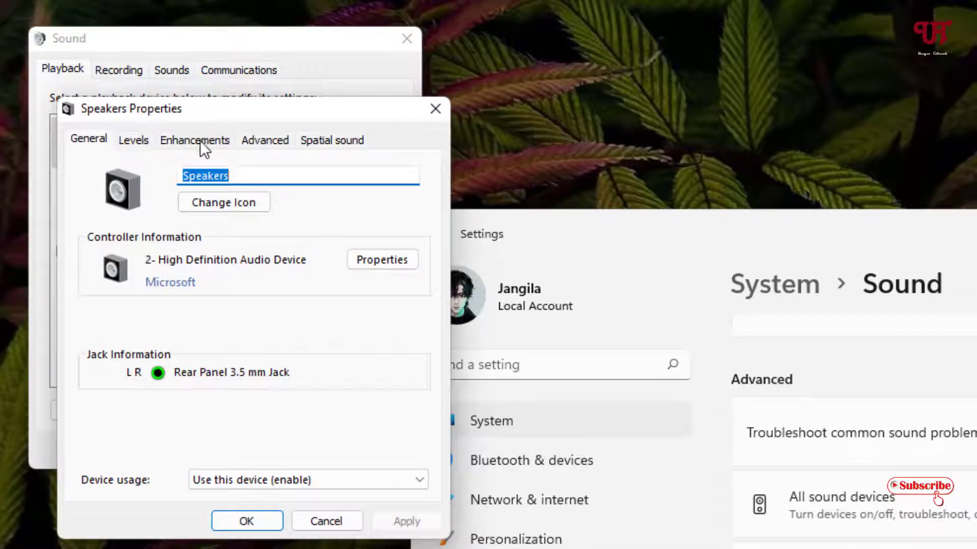
{"action": "left_click", "coordinate": [201, 140]}
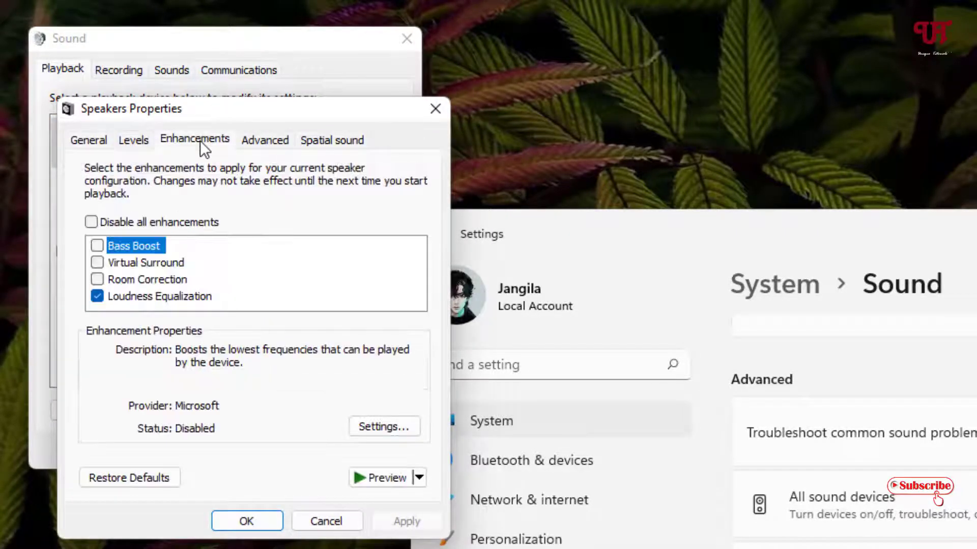
{"action": "left_click", "coordinate": [98, 296]}
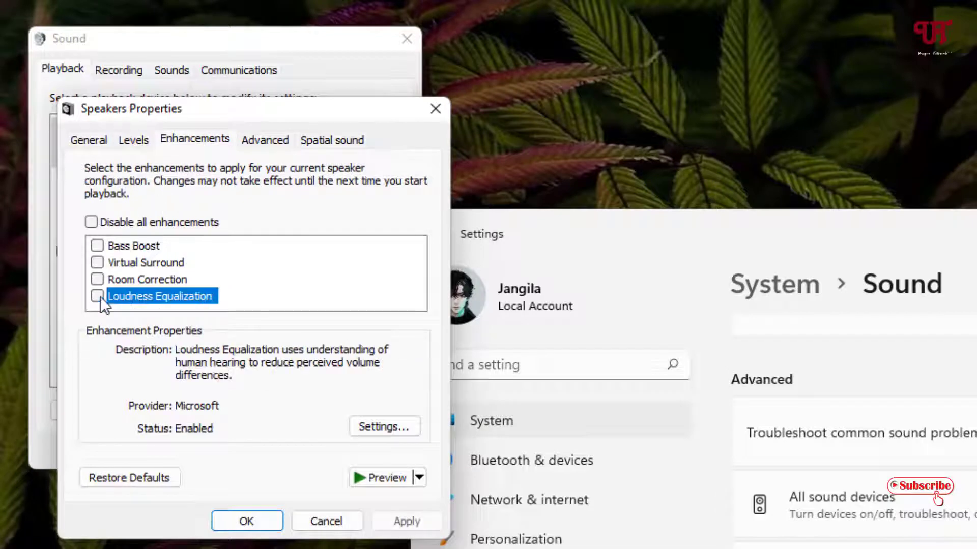
{"action": "left_click", "coordinate": [91, 222]}
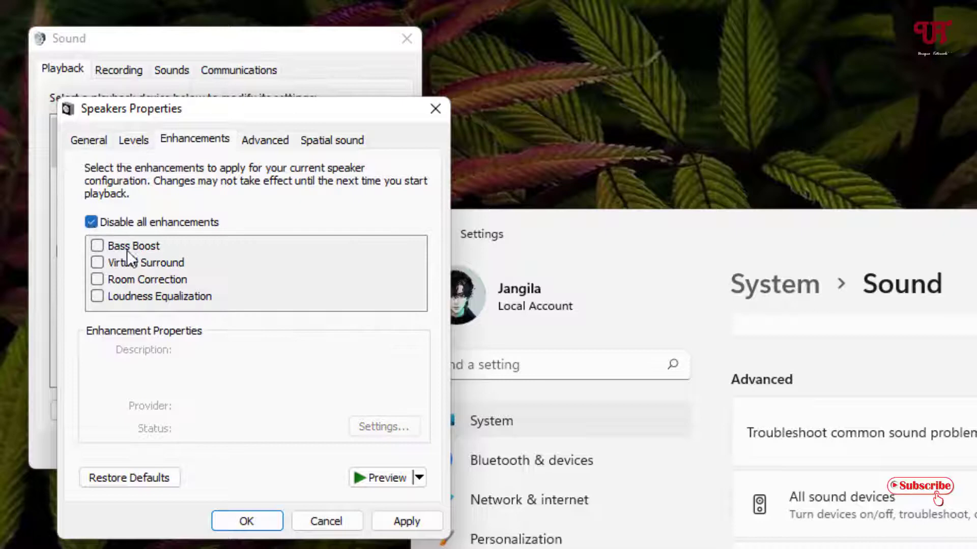
{"action": "left_click", "coordinate": [425, 518]}
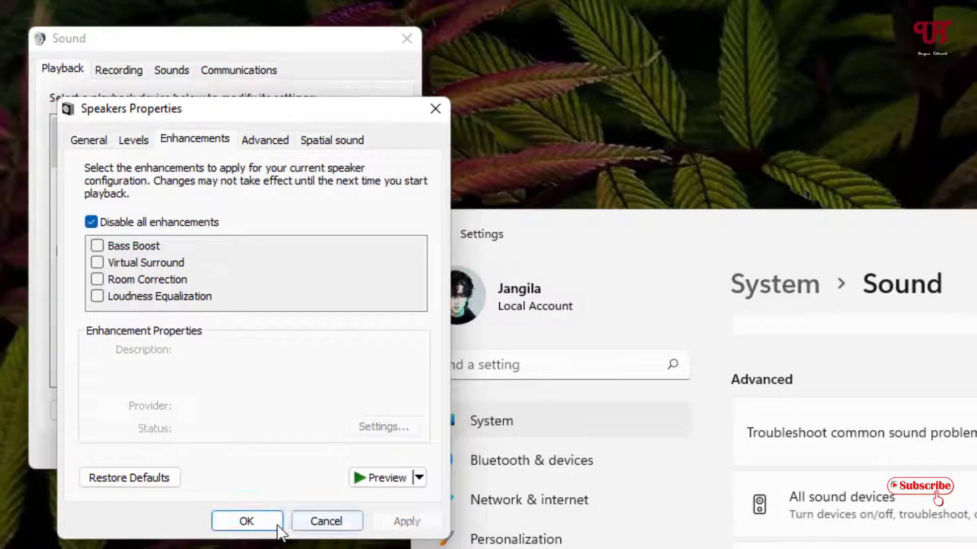
{"action": "left_click", "coordinate": [246, 521]}
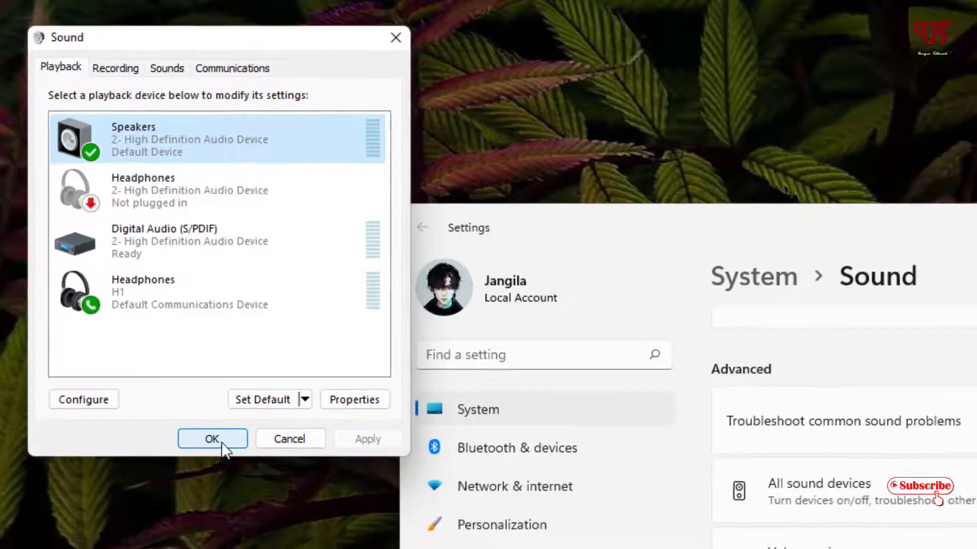
Close the Sound dialog and the Settings window
{"action": "left_click", "coordinate": [227, 457]}
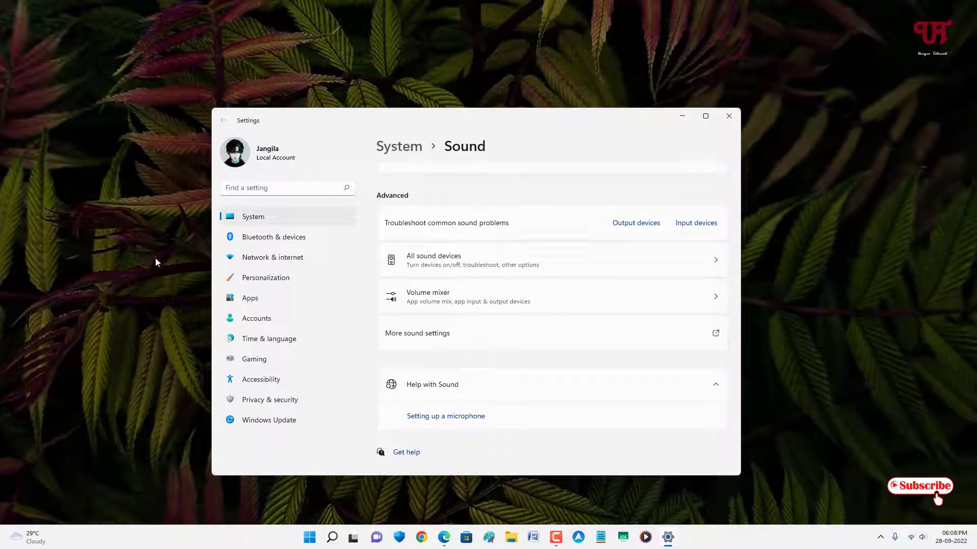
{"action": "left_click", "coordinate": [734, 115]}
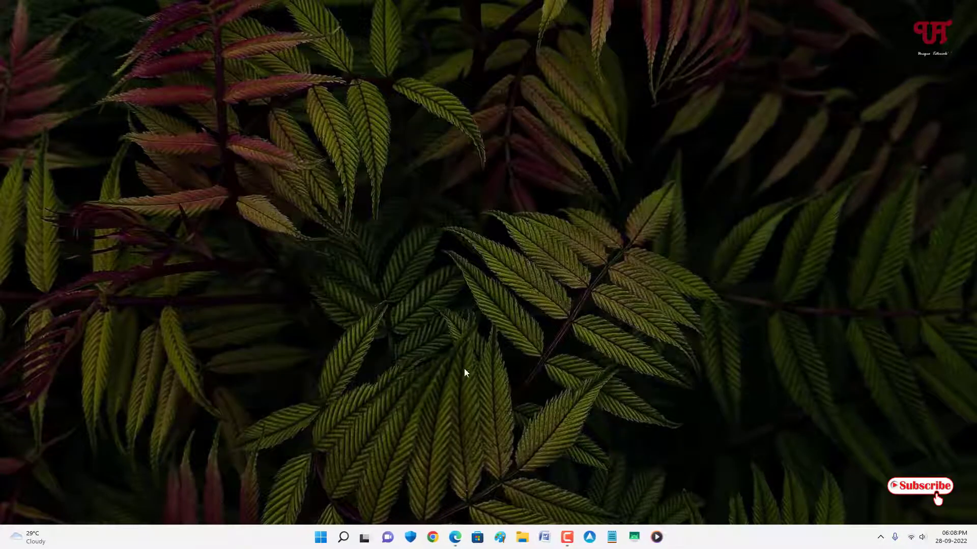
Download EqualizerAPO64-1.2.1.zip from equalizerapo.com and show it in the Downloads folder
{"action": "left_click", "coordinate": [455, 537]}
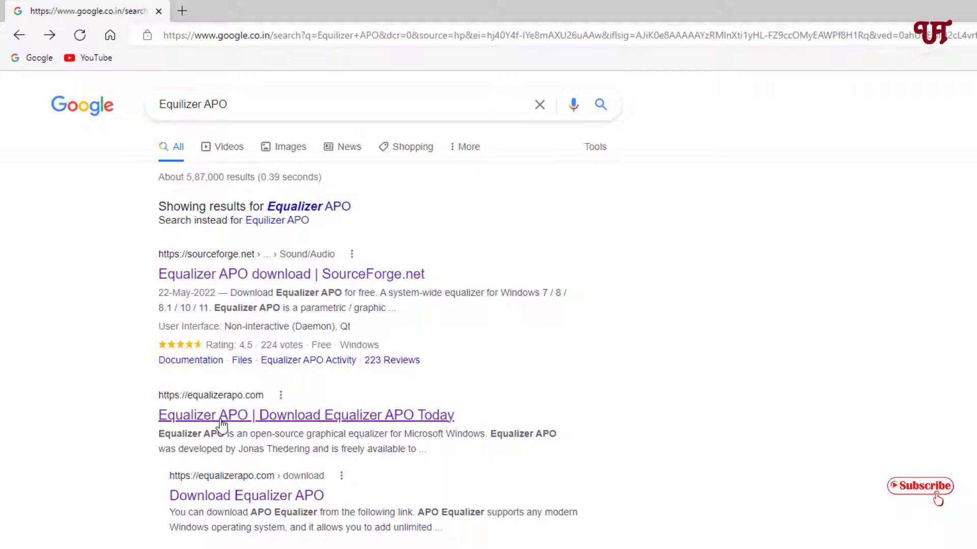
{"action": "left_click", "coordinate": [259, 422]}
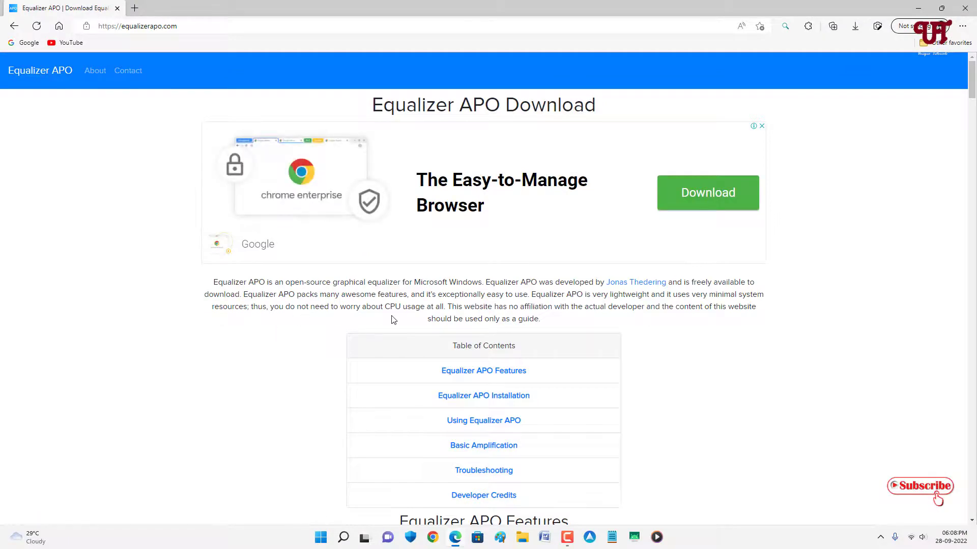
{"action": "scroll", "coordinate": [393, 320], "scroll_direction": "down", "scroll_amount": 8}
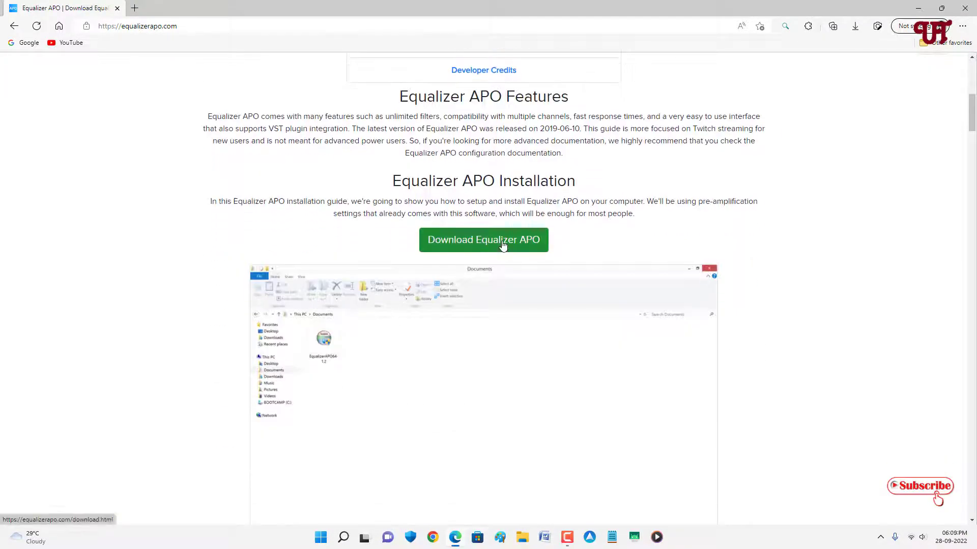
{"action": "left_click", "coordinate": [503, 245]}
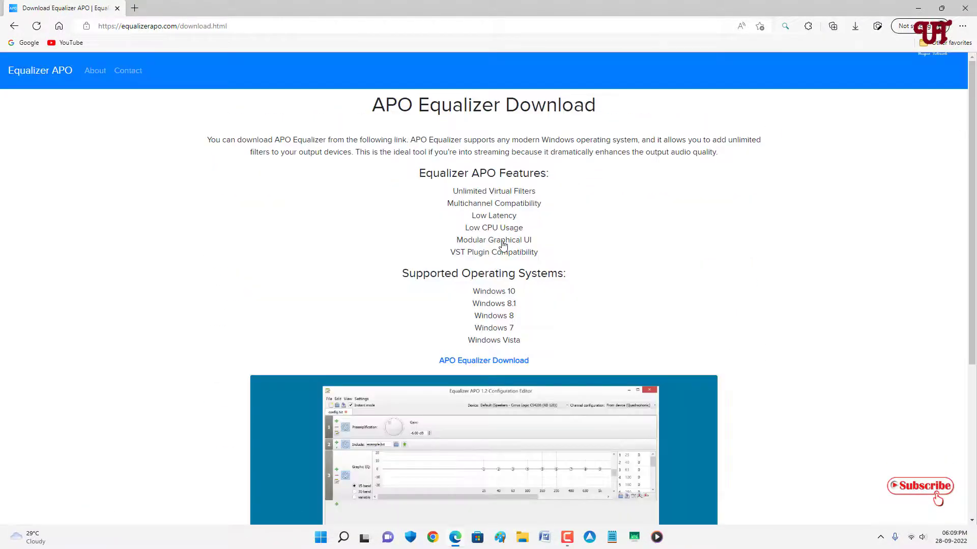
{"action": "left_click", "coordinate": [497, 362]}
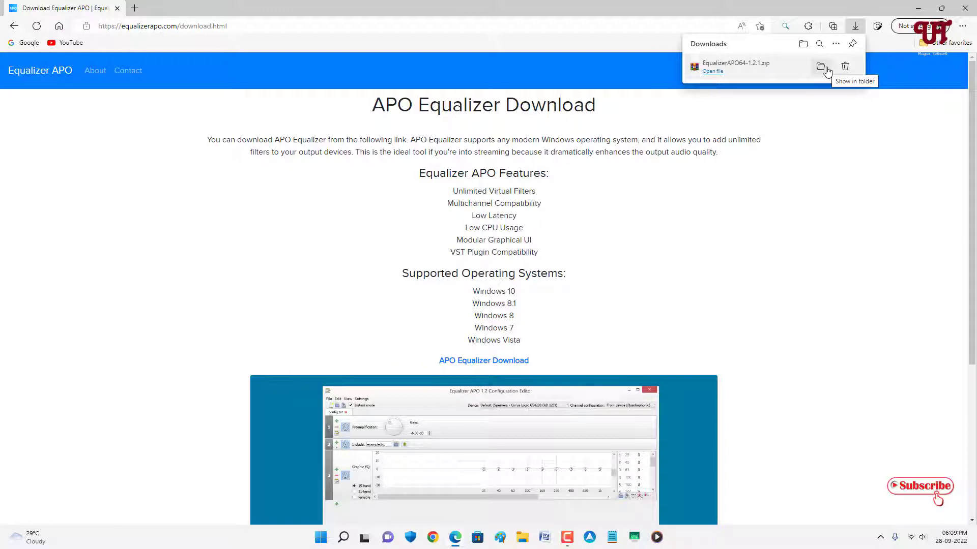
{"action": "left_click", "coordinate": [825, 68]}
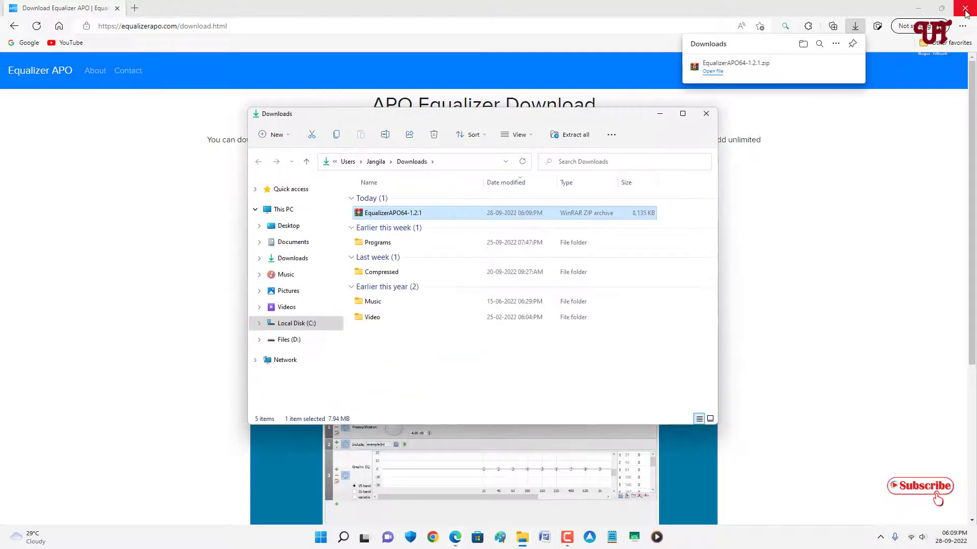
Close Edge and extract the Equalizer APO zip into a folder
{"action": "left_click", "coordinate": [965, 8]}
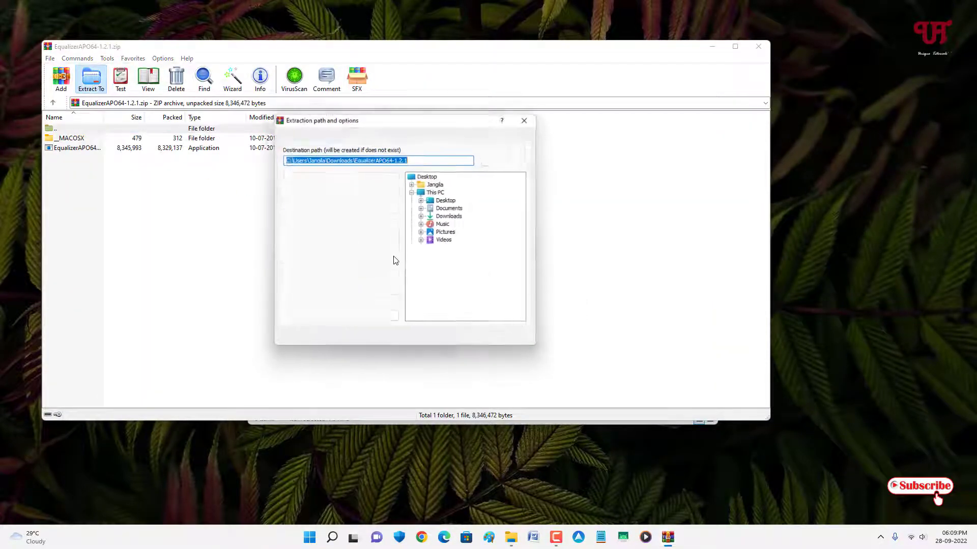
{"action": "left_click", "coordinate": [440, 340]}
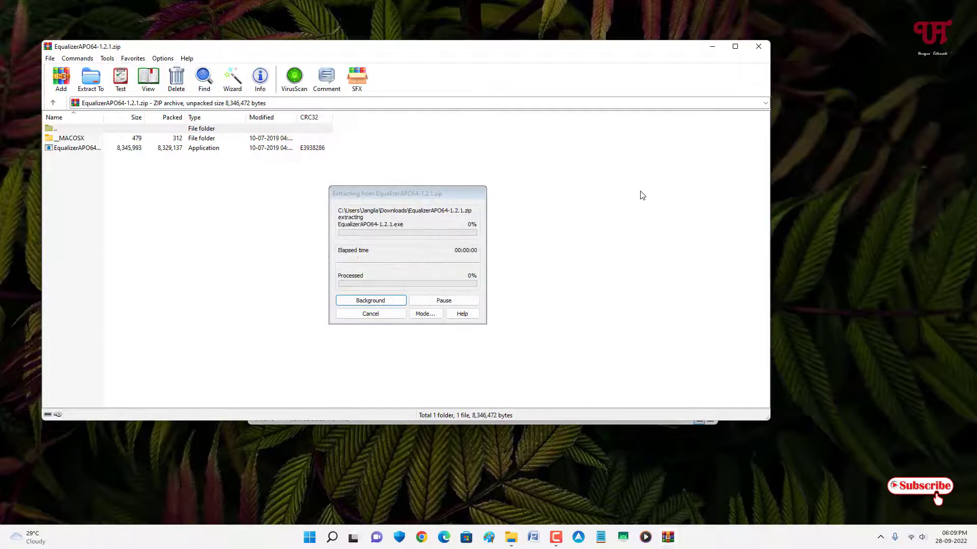
{"action": "left_click", "coordinate": [758, 46]}
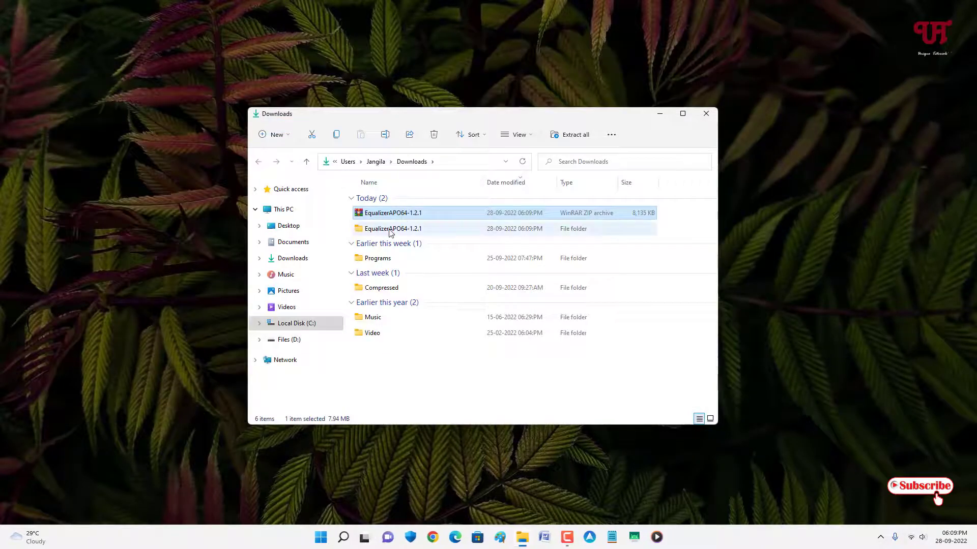
Open the EqualizerAPO64-1.2.1 folder, check __MACOSX, and select the installer application
{"action": "double_click", "coordinate": [389, 228]}
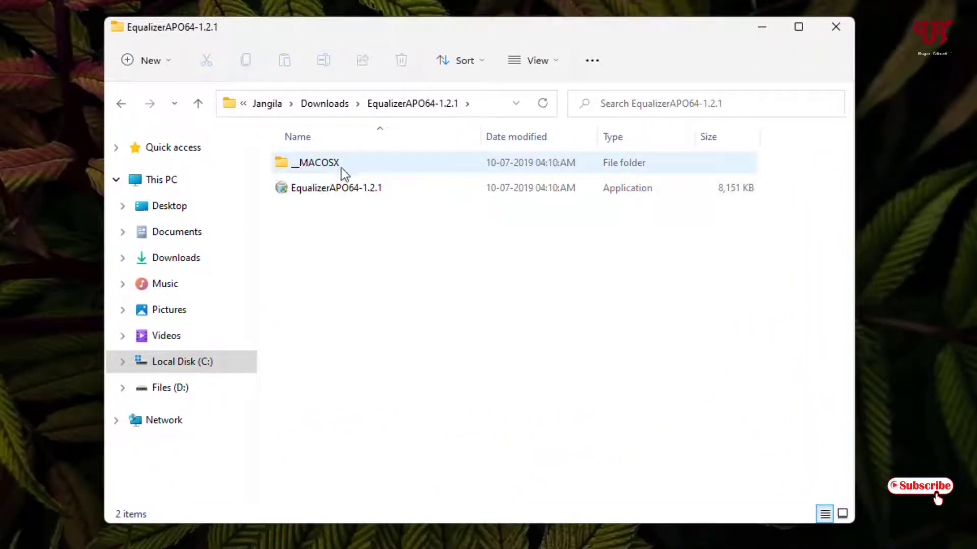
{"action": "double_click", "coordinate": [316, 164]}
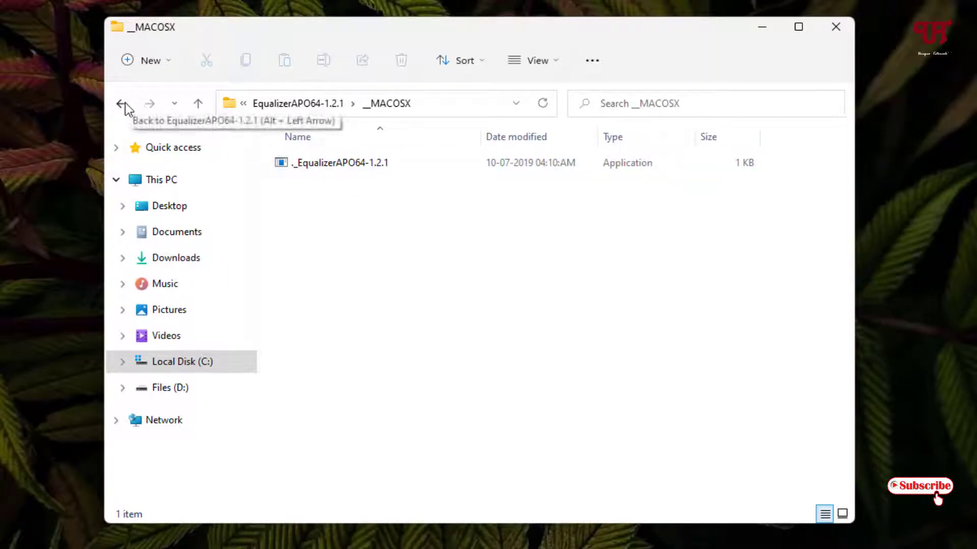
{"action": "left_click", "coordinate": [125, 103]}
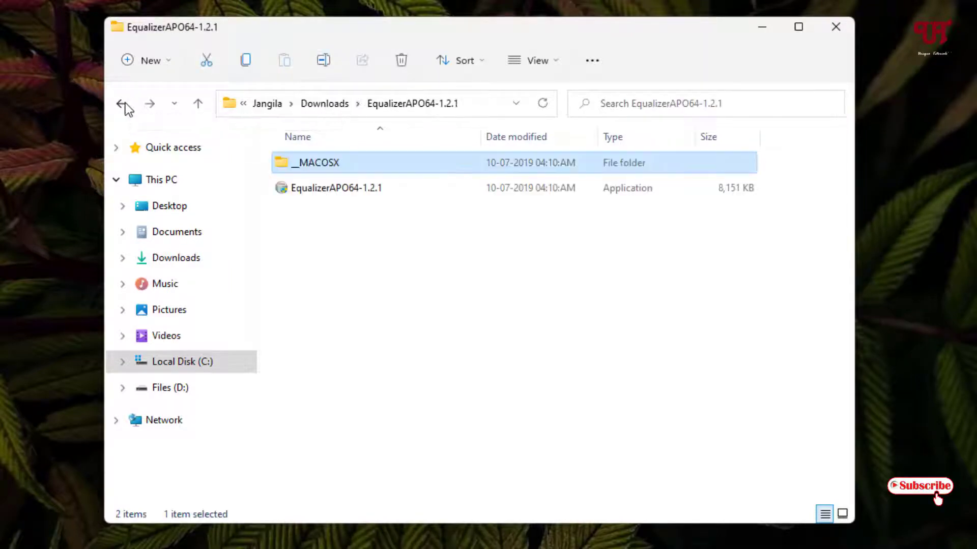
{"action": "left_click", "coordinate": [318, 190]}
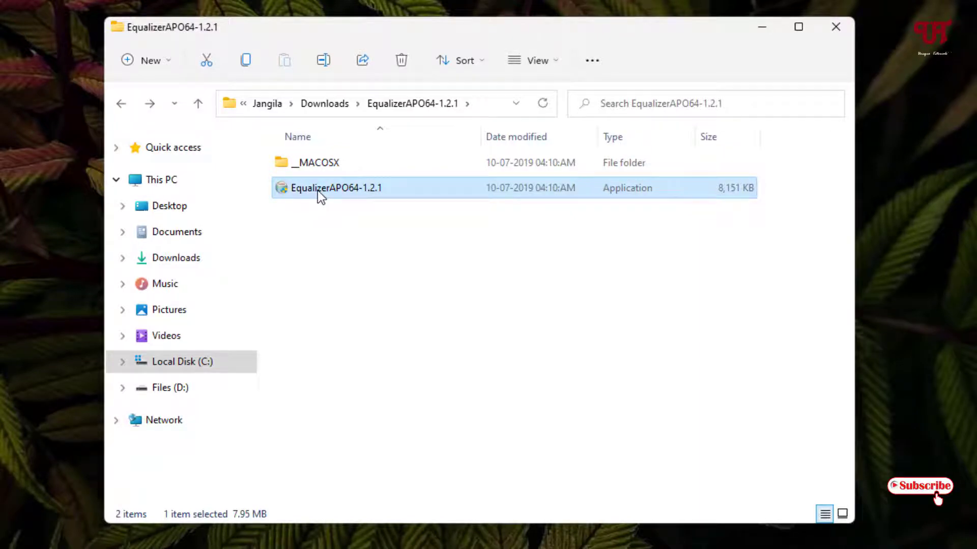
Run the Equalizer APO installer, accept the licence, and install with default location and Start menu folder
{"action": "double_click", "coordinate": [318, 190]}
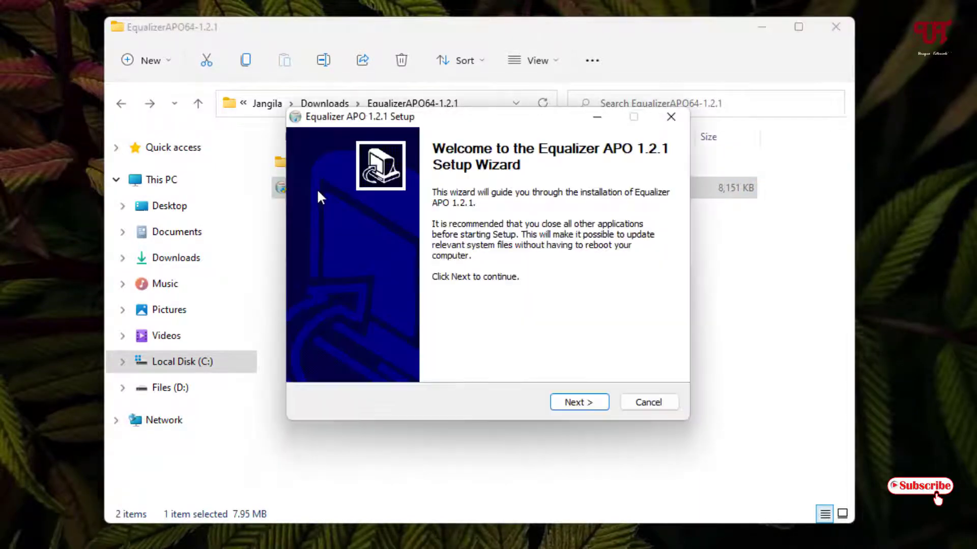
{"action": "left_click", "coordinate": [592, 404]}
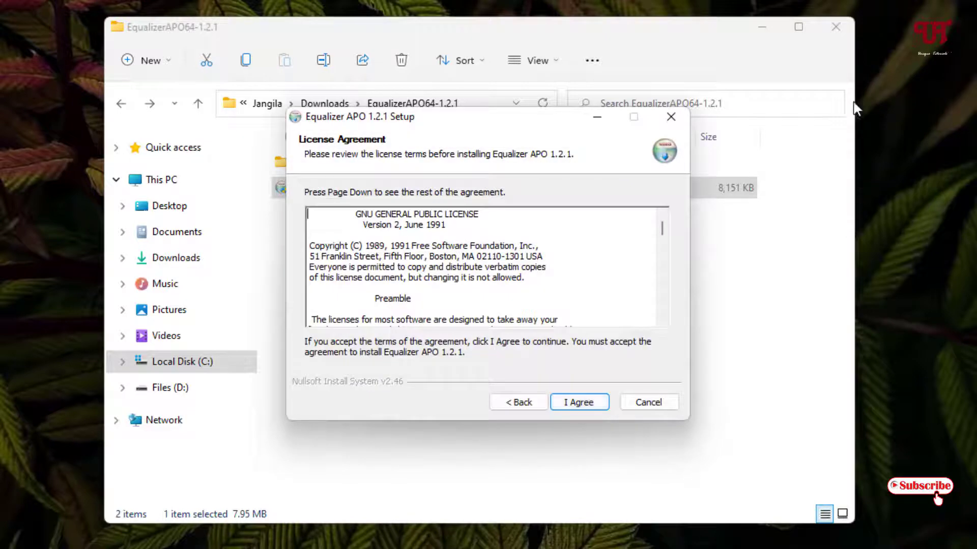
{"action": "left_click", "coordinate": [835, 27]}
{"action": "left_click", "coordinate": [578, 403]}
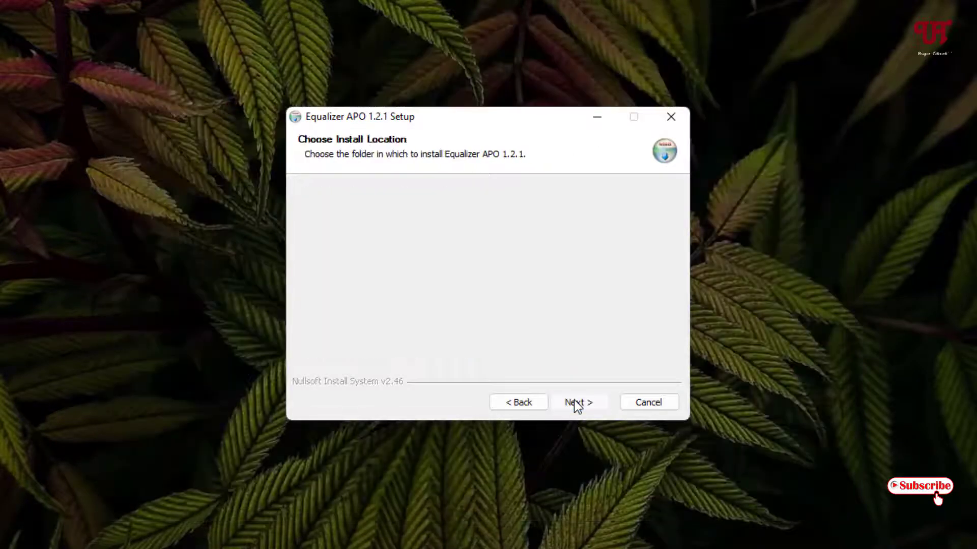
{"action": "left_click", "coordinate": [575, 402]}
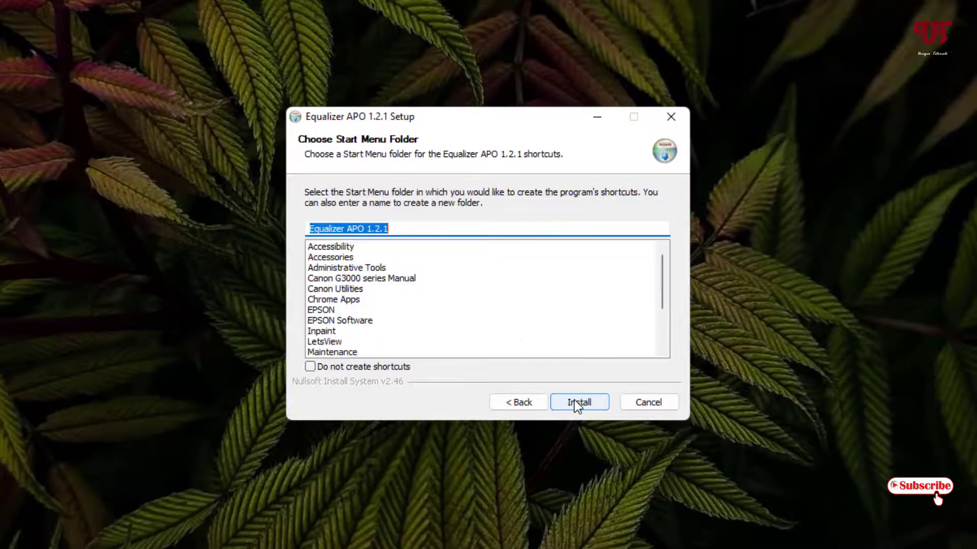
{"action": "left_click", "coordinate": [574, 402]}
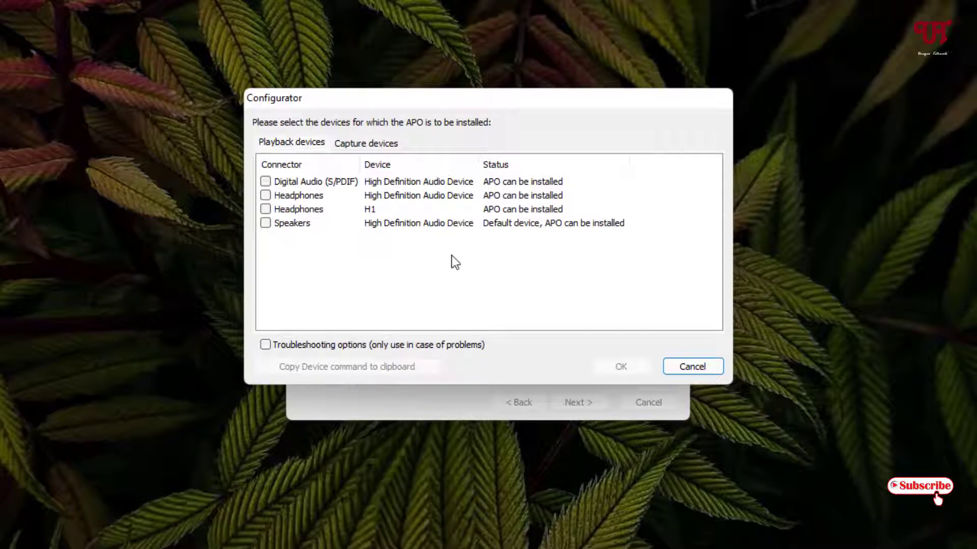
Install the APO on the Speakers device and finish setup, choosing to reboot manually later
{"action": "left_click", "coordinate": [265, 224]}
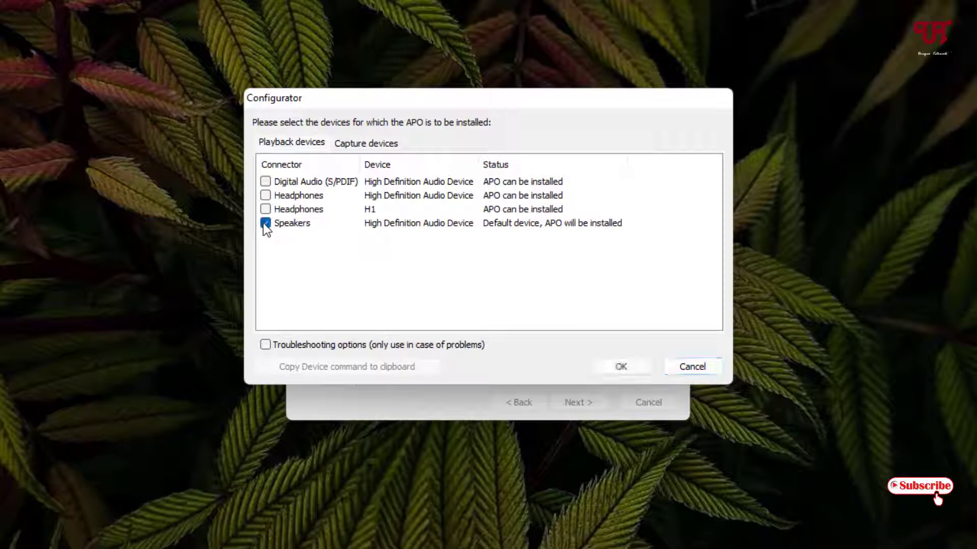
{"action": "left_click", "coordinate": [625, 365]}
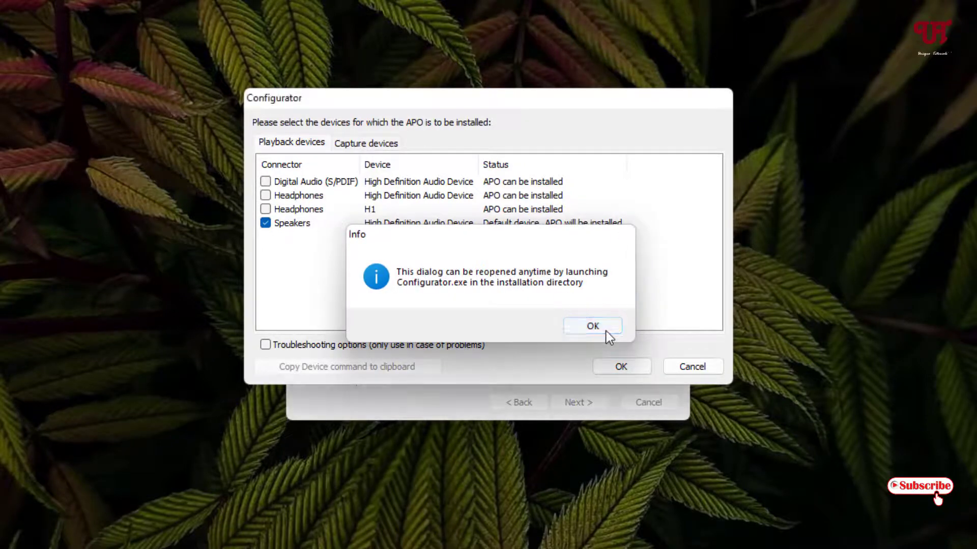
{"action": "left_click", "coordinate": [593, 327]}
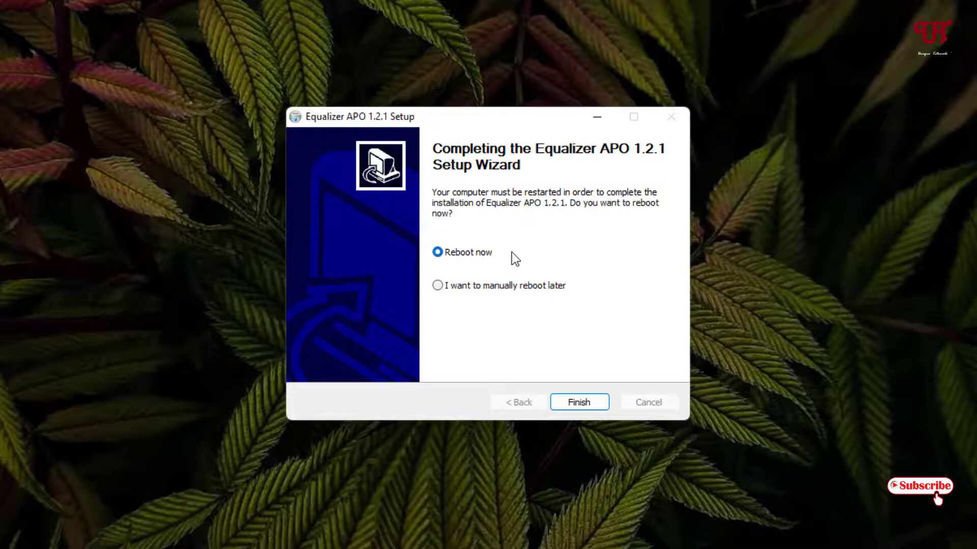
{"action": "left_click", "coordinate": [482, 288]}
{"action": "left_click", "coordinate": [588, 405]}
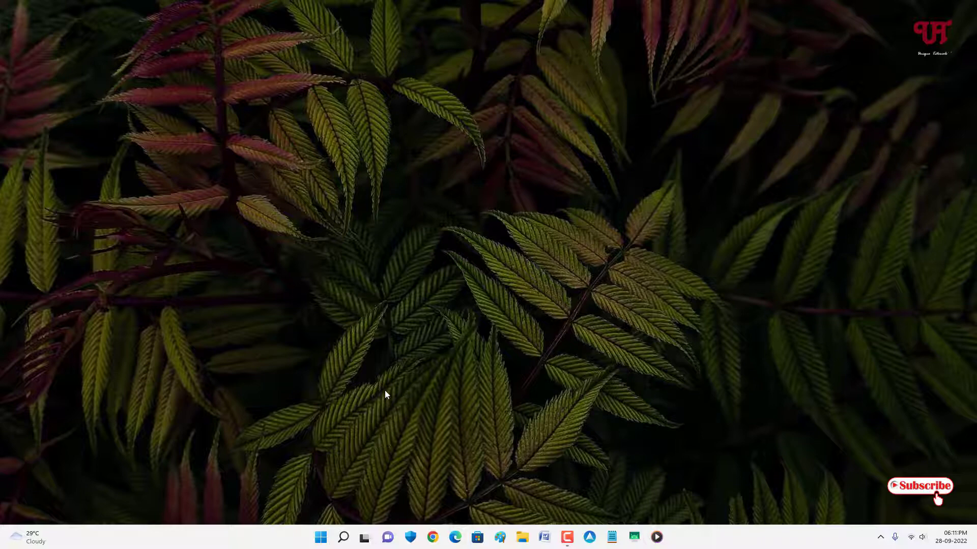
Expand the Equalizer APO 1.2.1 folder in the Start menu's All apps list
{"action": "left_click", "coordinate": [322, 537]}
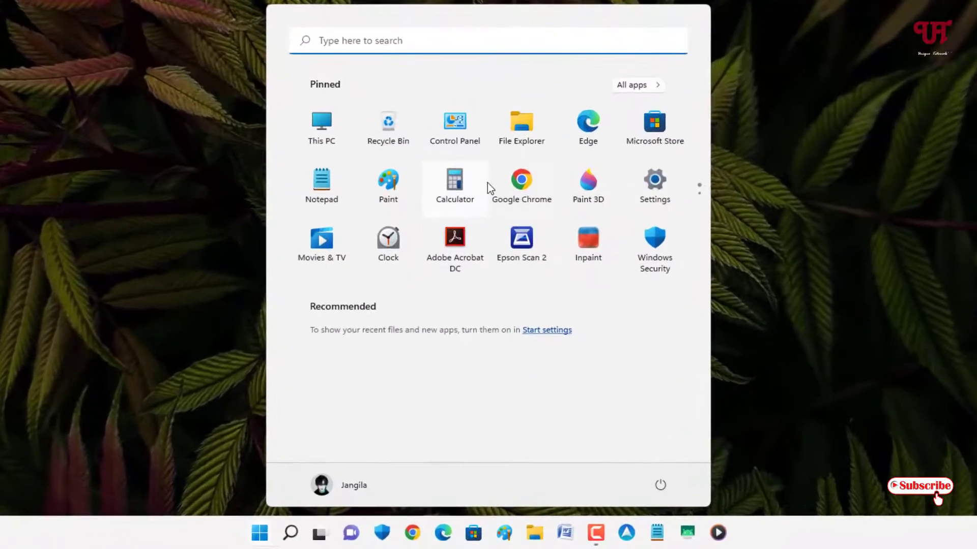
{"action": "left_click", "coordinate": [632, 86]}
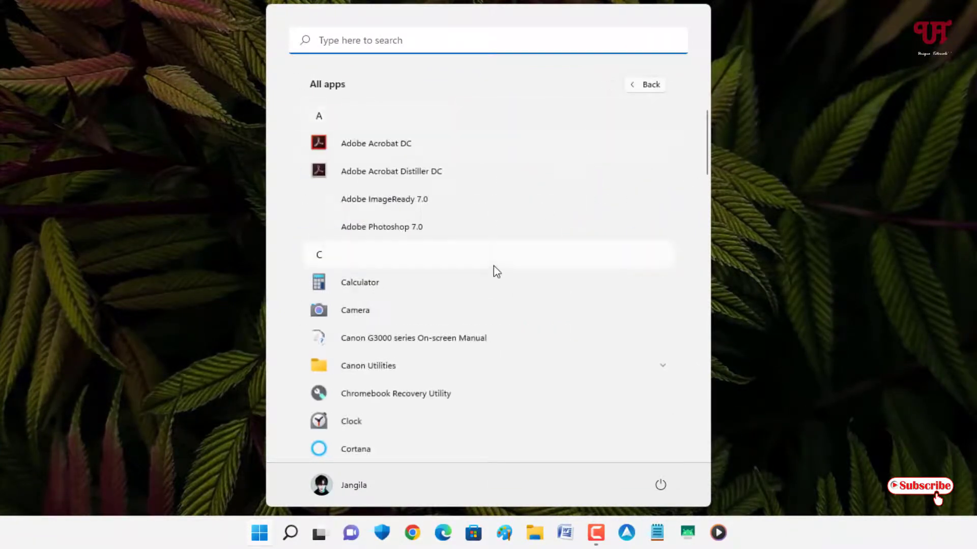
{"action": "scroll", "coordinate": [492, 267], "scroll_direction": "down", "scroll_amount": 2}
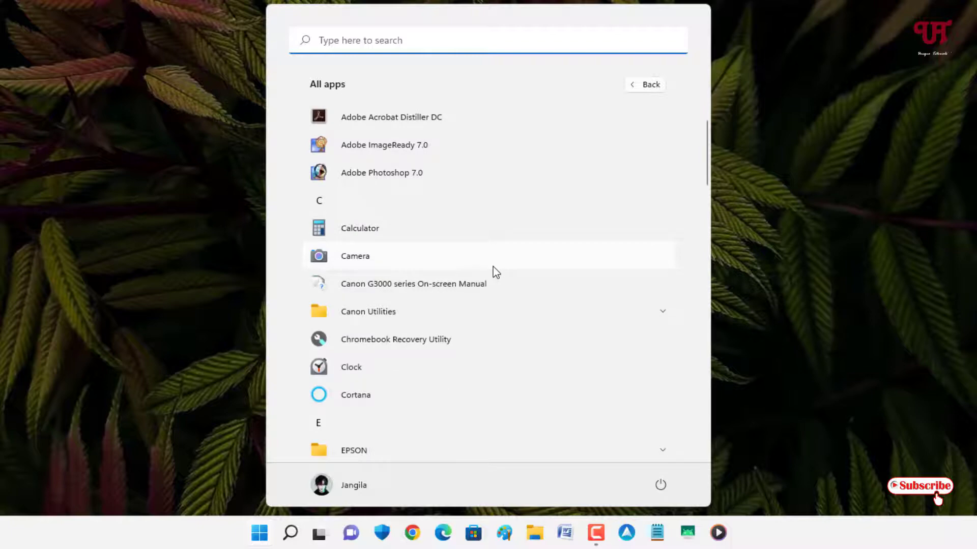
{"action": "scroll", "coordinate": [496, 272], "scroll_direction": "down", "scroll_amount": 4}
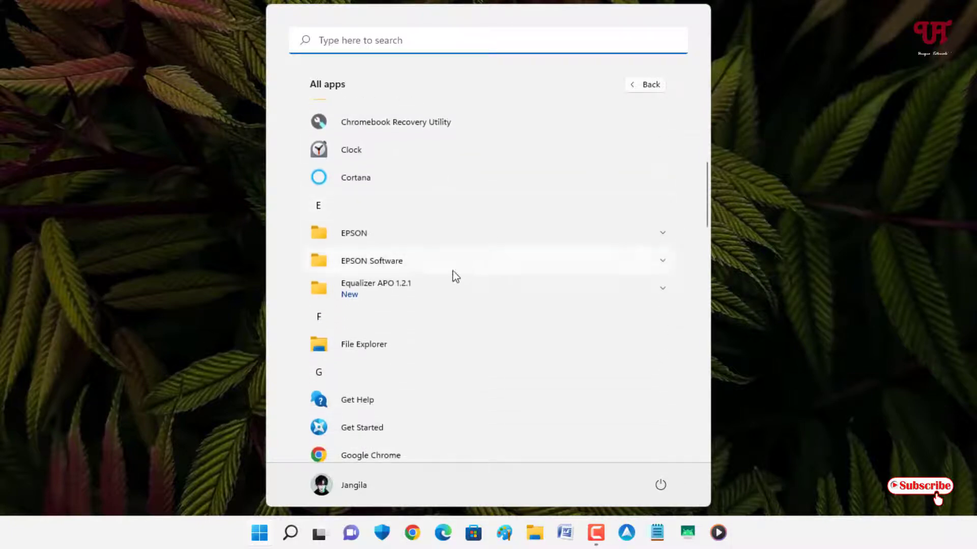
{"action": "left_click", "coordinate": [381, 293]}
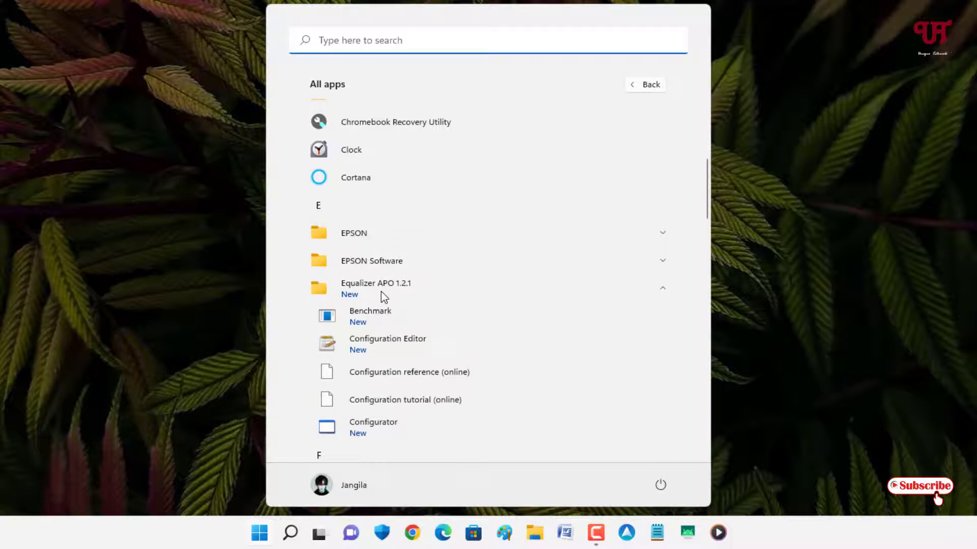
Launch the Configuration Editor and toggle the -6.00 dB preamplification off and back on
{"action": "left_click", "coordinate": [377, 350]}
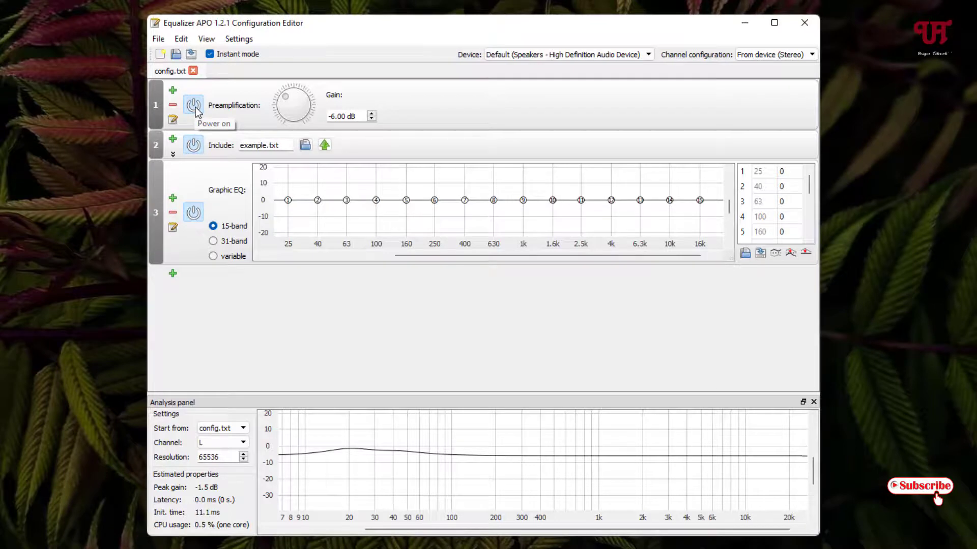
{"action": "left_click", "coordinate": [196, 109]}
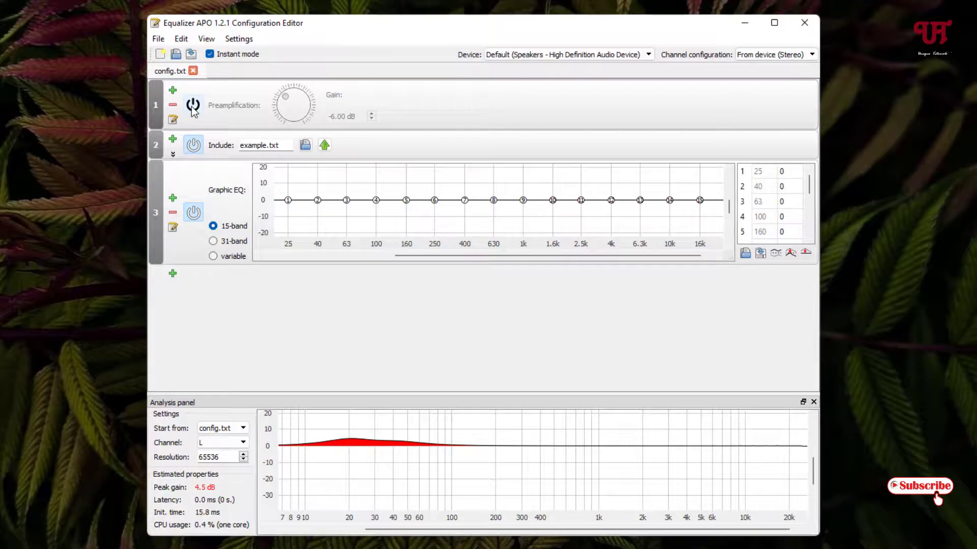
{"action": "left_click", "coordinate": [194, 107]}
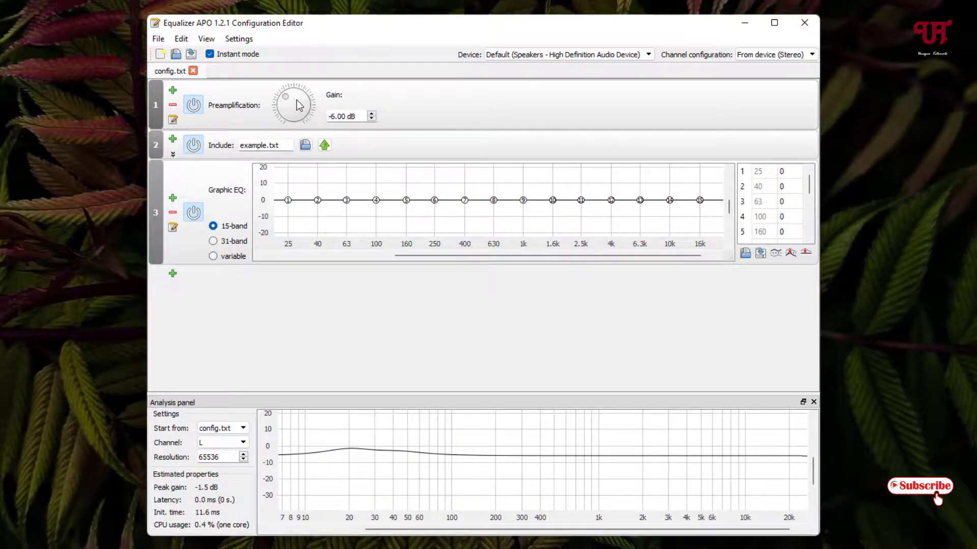
Adjust the Preamplification knob until Gain reads 20.00 dB, giving an estimated 24.5 dB peak gain
{"action": "left_click_drag", "start_coordinate": [286, 96], "coordinate": [332, 131]}
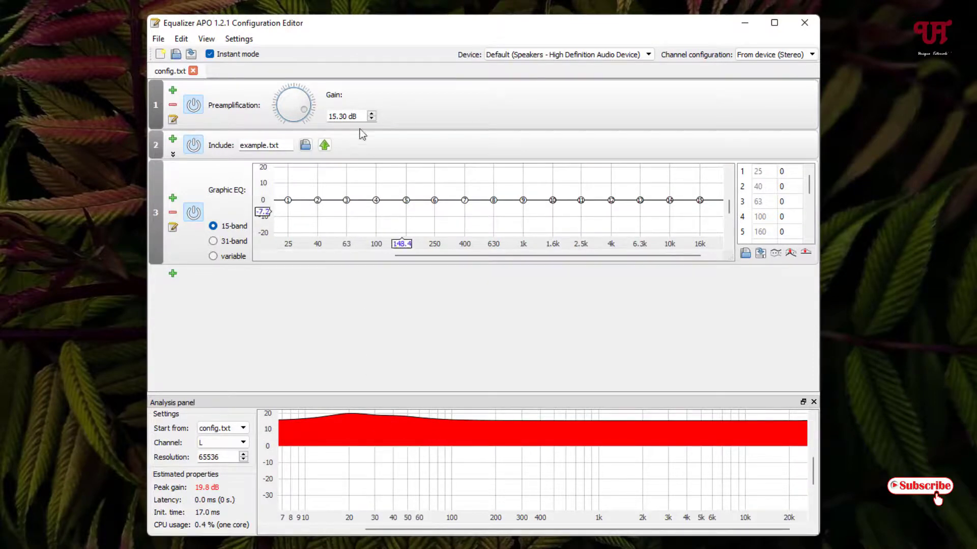
{"action": "mouse_move", "coordinate": [305, 114]}
{"action": "left_mouse_down"}
{"action": "mouse_move", "coordinate": [293, 122]}
{"action": "mouse_move", "coordinate": [305, 122]}
{"action": "left_mouse_up"}
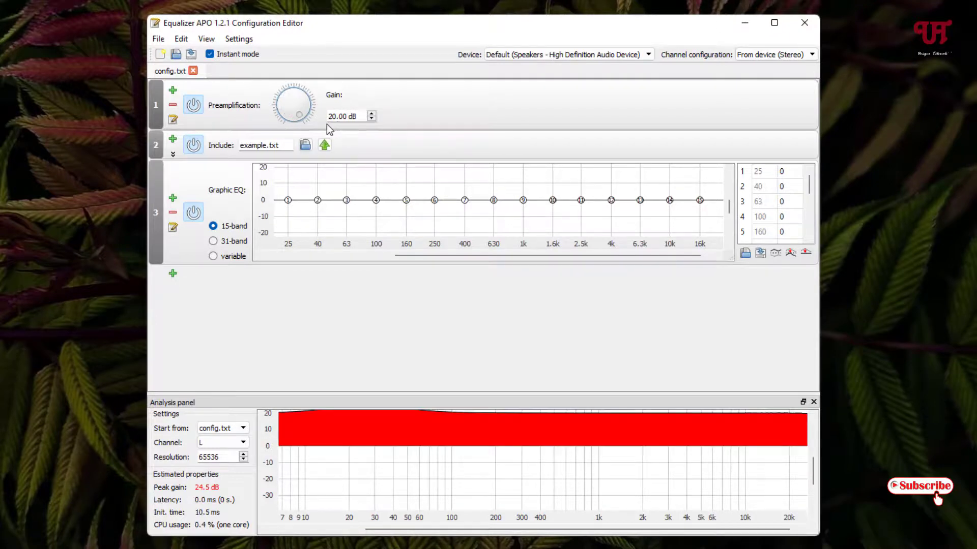
{"action": "left_click_drag", "start_coordinate": [307, 120], "coordinate": [267, 72]}
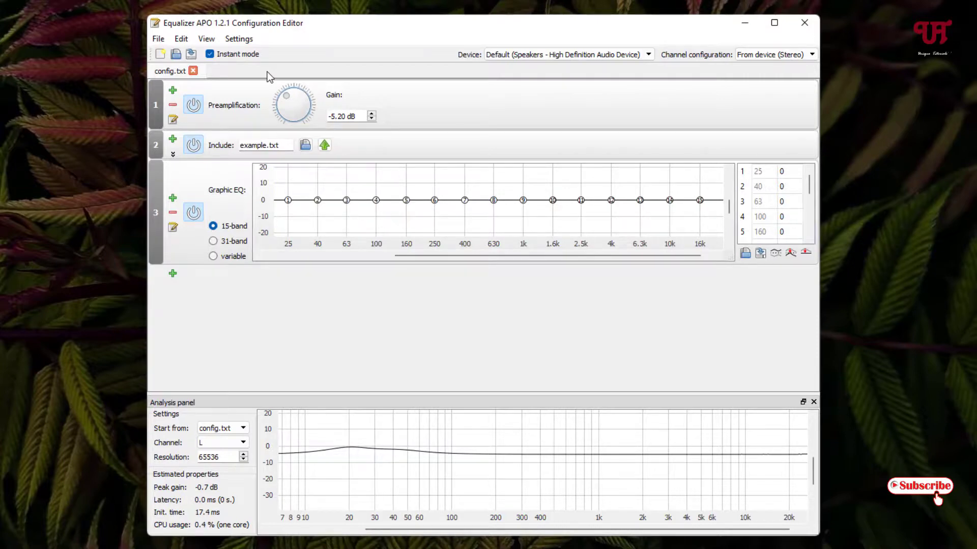
{"action": "left_click_drag", "start_coordinate": [268, 73], "coordinate": [307, 129]}
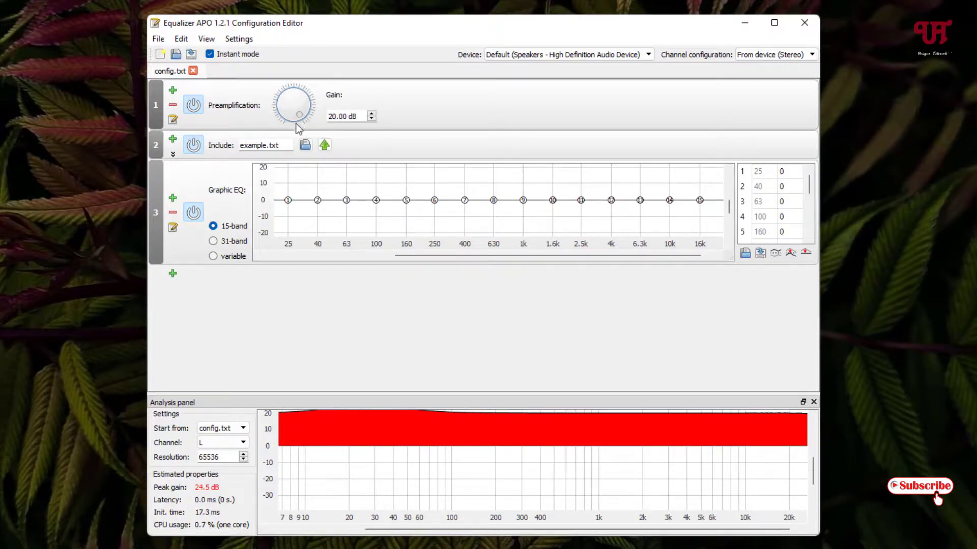
Disable the preamplification, example.txt include and graphic EQ rows, then close the editor
{"action": "left_click", "coordinate": [193, 108]}
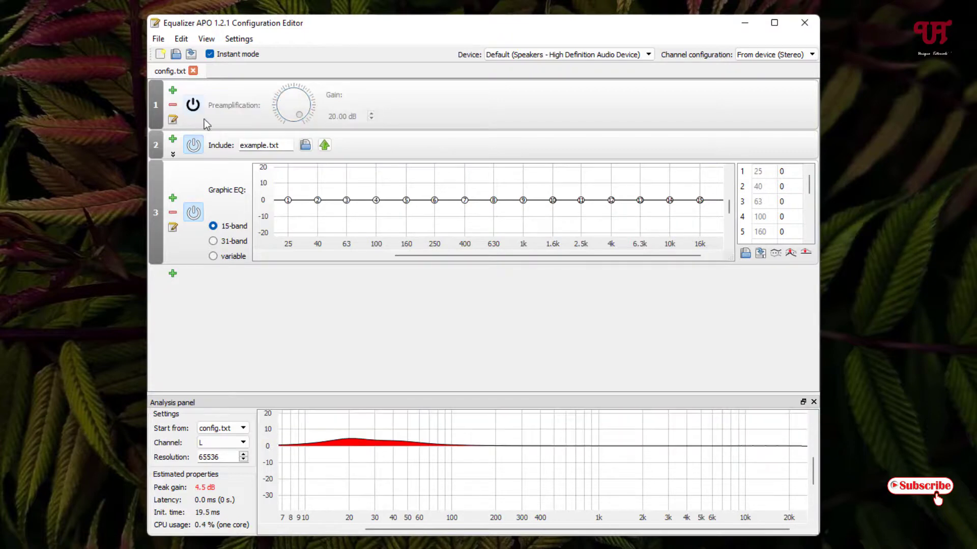
{"action": "left_click", "coordinate": [193, 145]}
{"action": "left_click", "coordinate": [193, 212]}
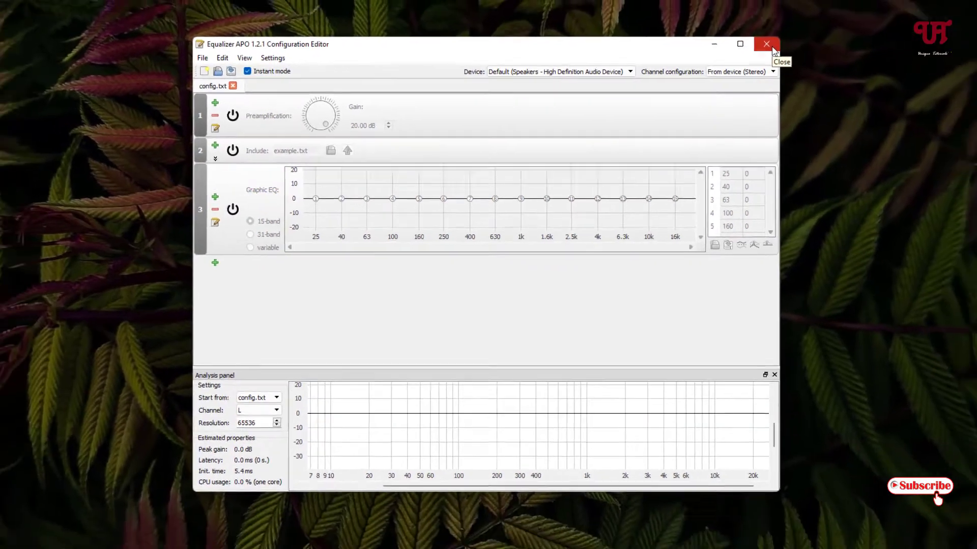
{"action": "left_click", "coordinate": [805, 23]}
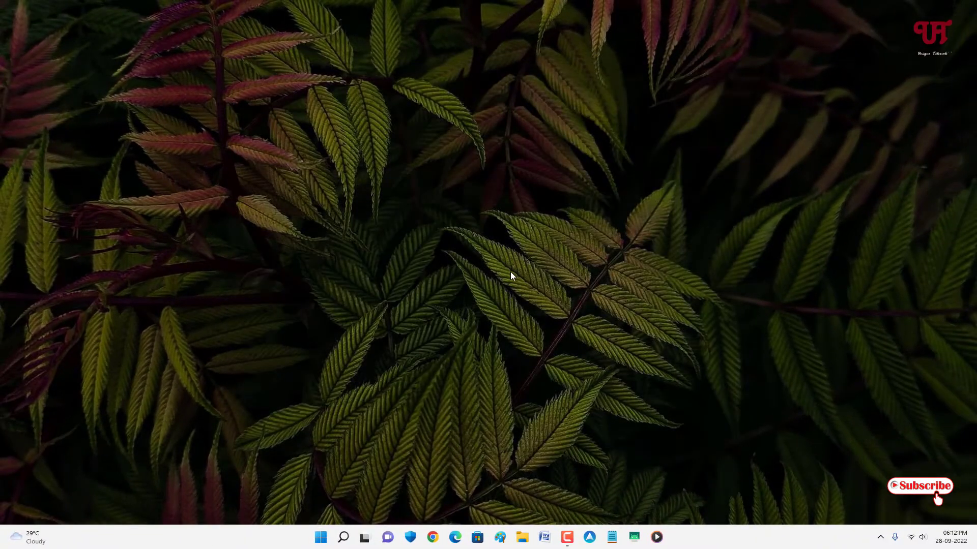